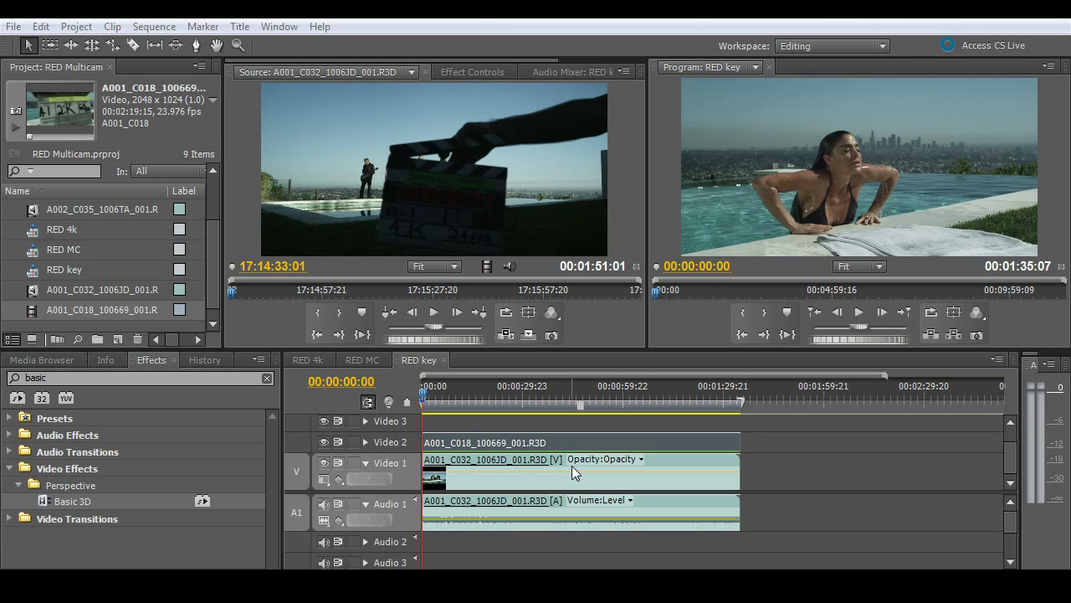
Step: Enable the Ultra Key effect on the A001_C018_100669_001.R3D clip and preview the keyed composite in the RED key sequence
click(487, 73)
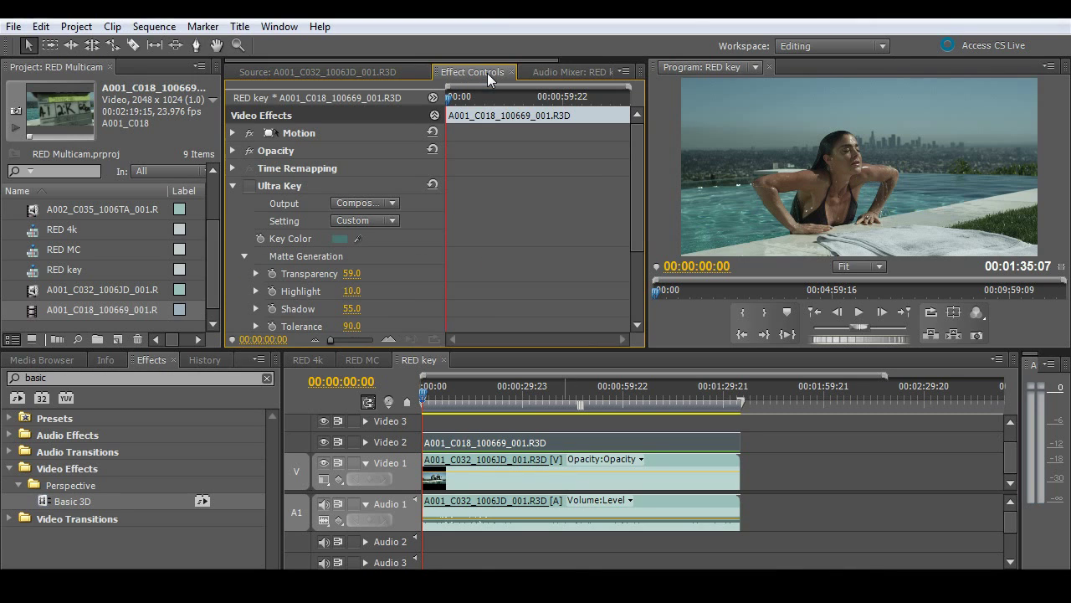
click(249, 185)
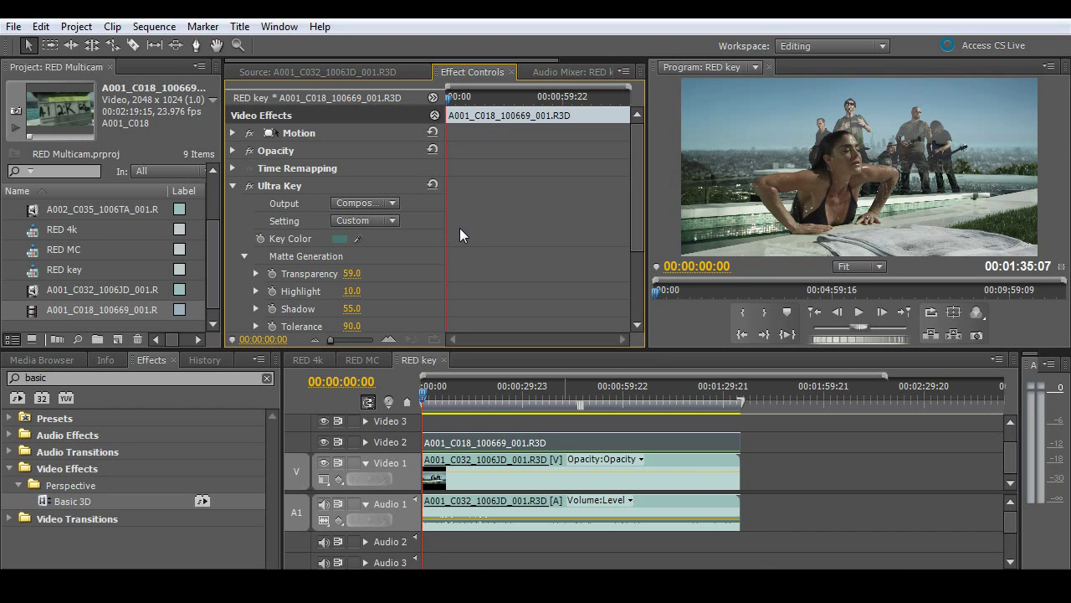
click(857, 315)
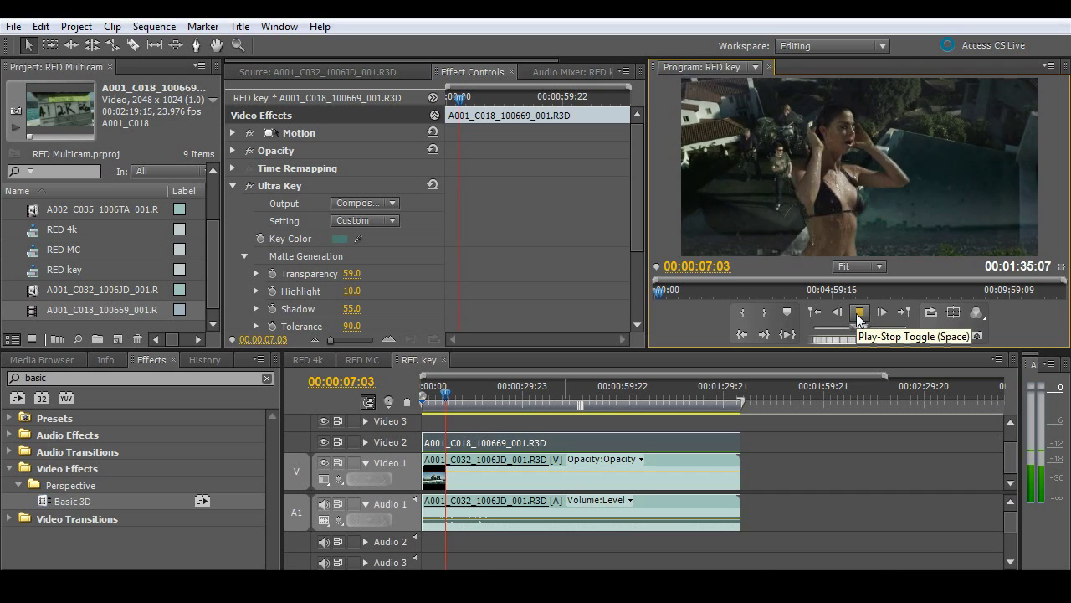
click(858, 317)
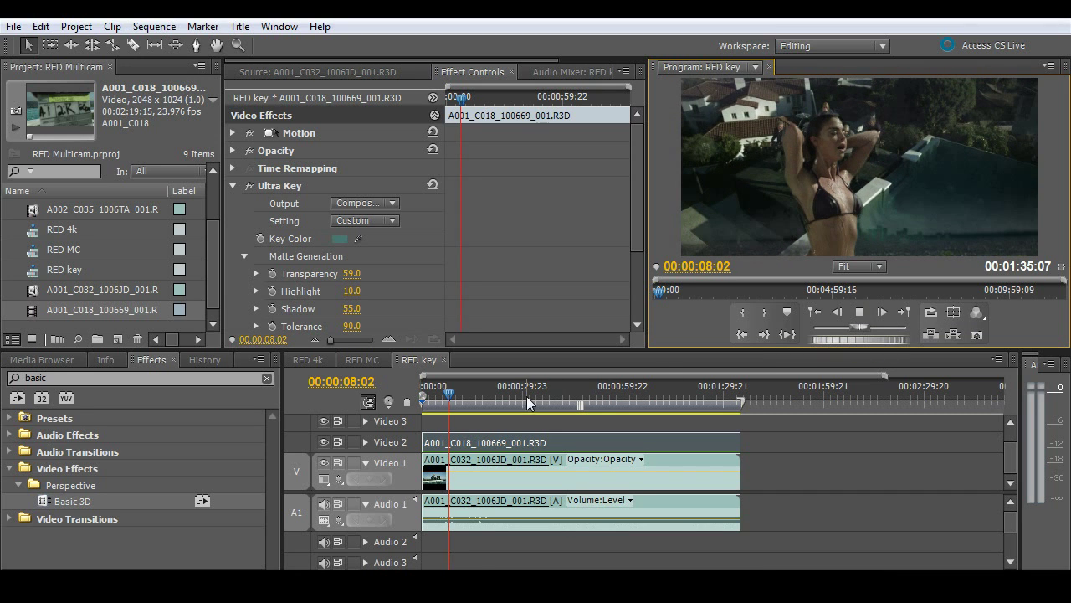
drag(527, 402, 469, 399)
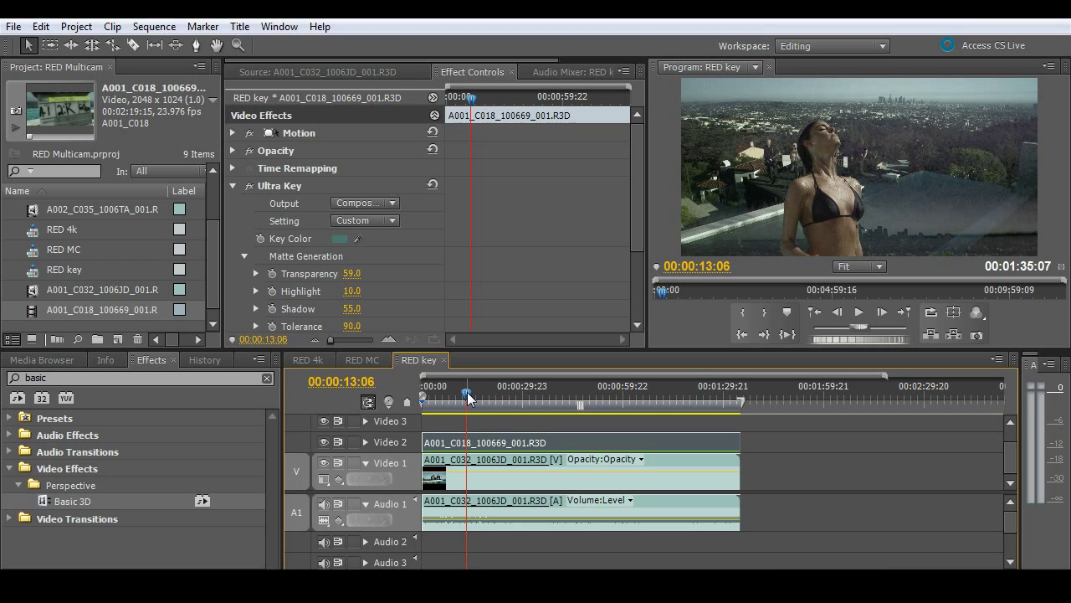
Step: Enable the Basic 3D effect on the keyed clip and play the composite from near the sequence start
click(233, 185)
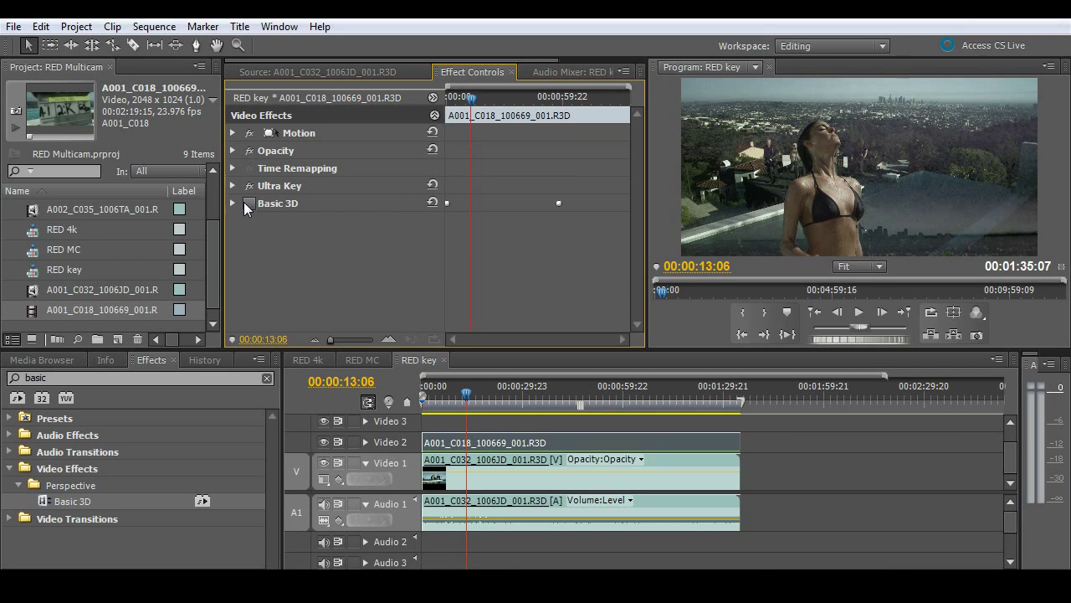
click(249, 203)
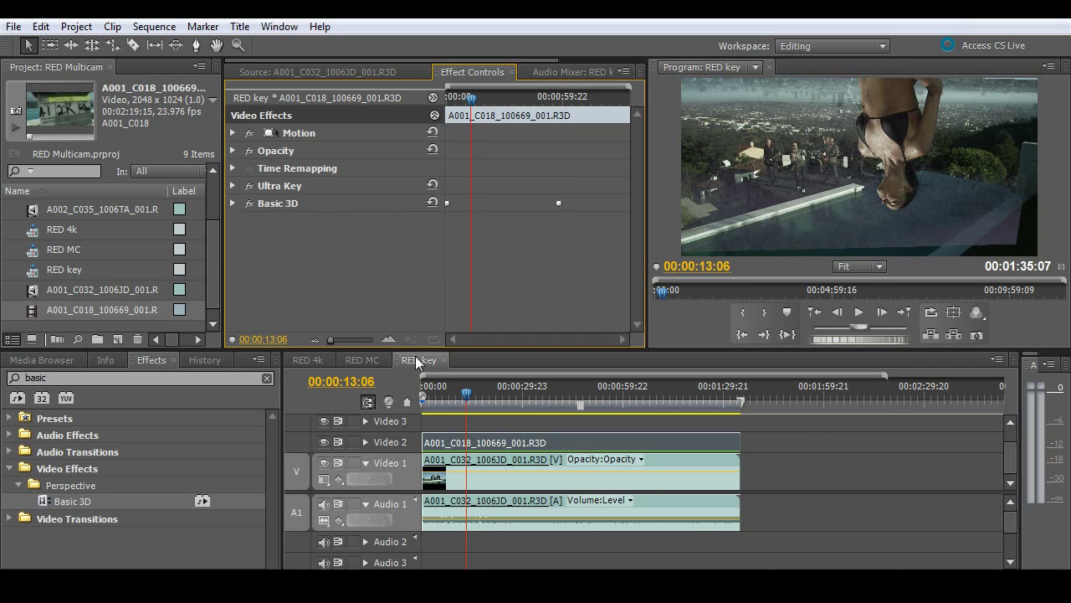
drag(442, 400, 427, 408)
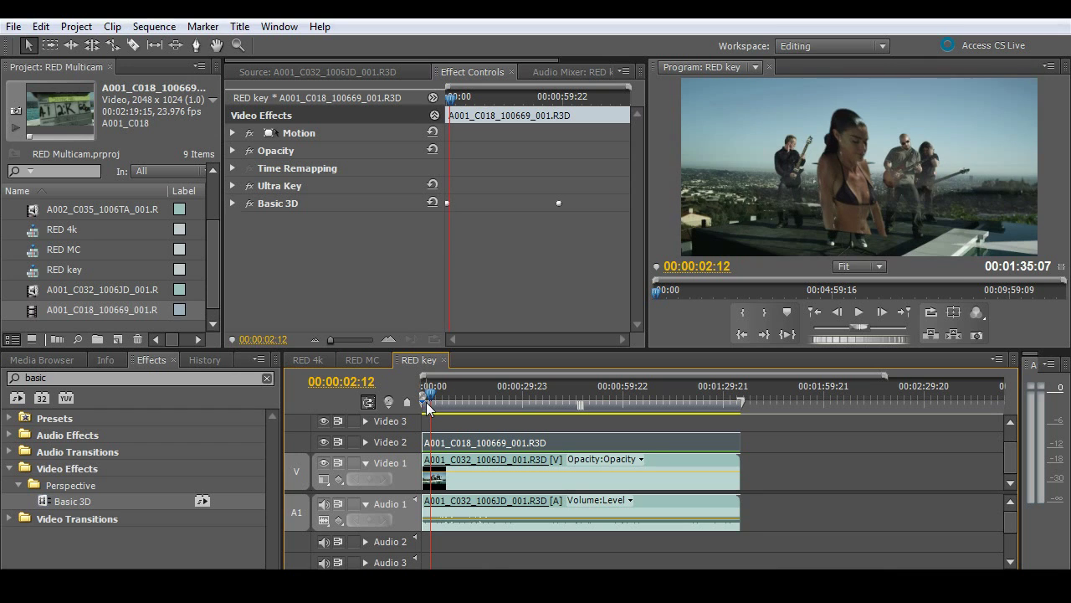
click(862, 312)
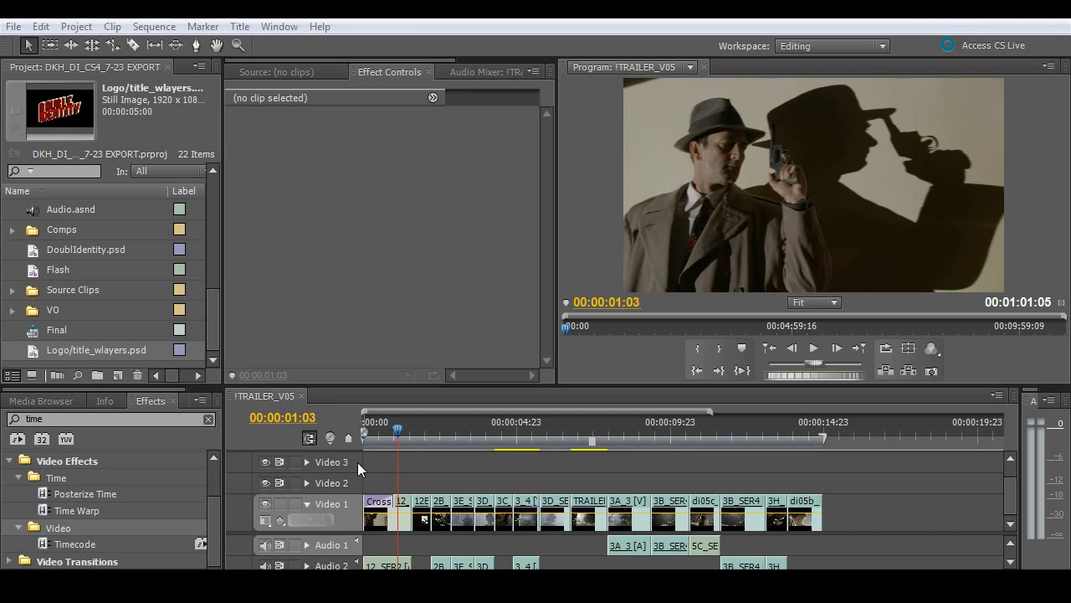
Step: Lay Logo/title_wlayers.psd on Video 2 over the full length of the Video 1 clips and scale it to the frame size
drag(36, 358, 347, 481)
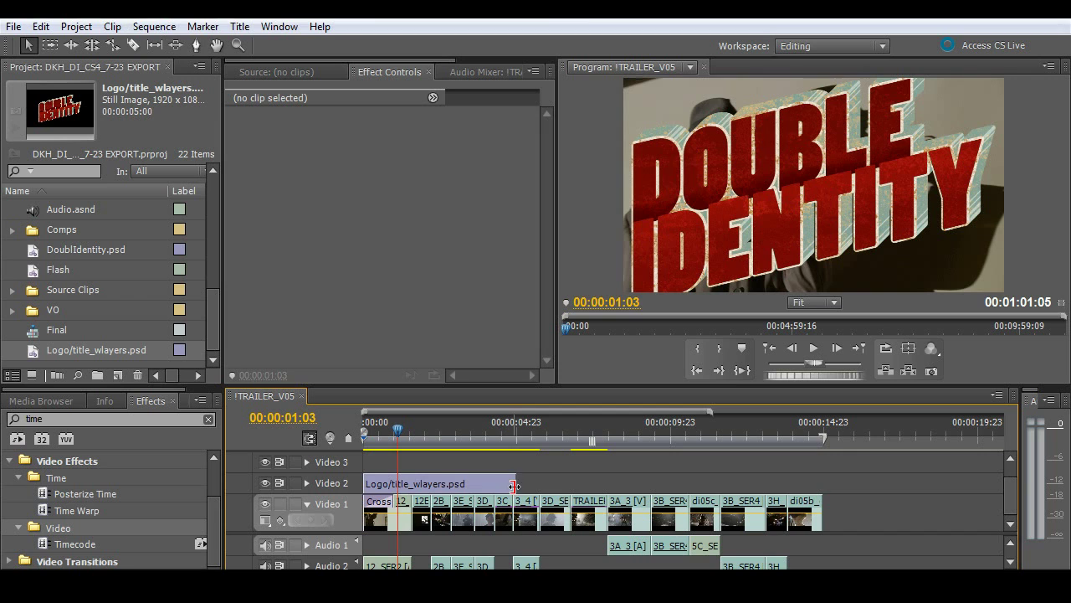
drag(515, 485, 819, 499)
key(Down)
key(Down)
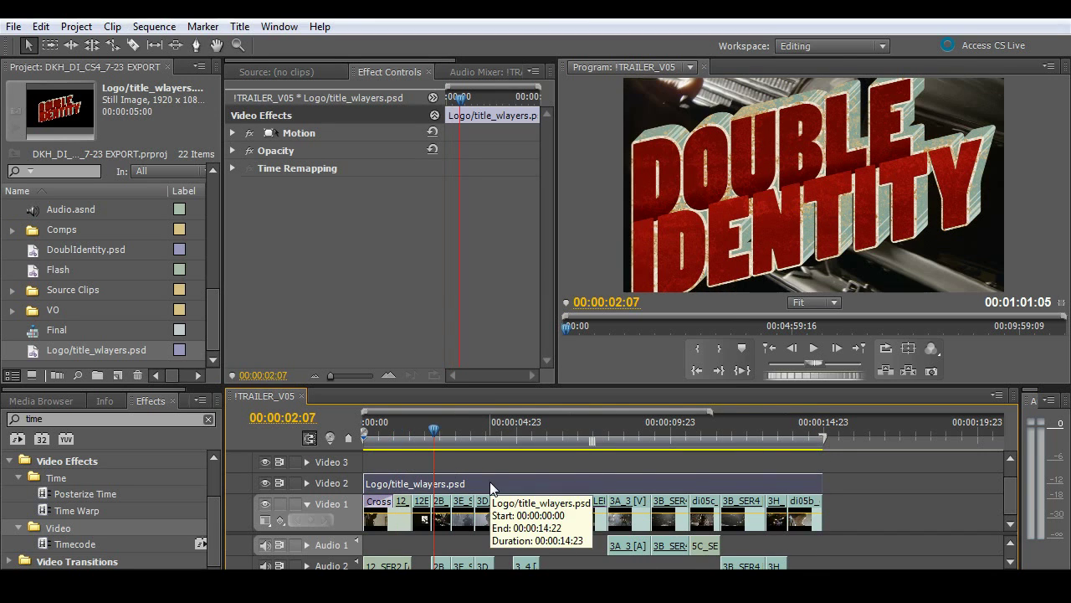
right_click(492, 488)
click(546, 455)
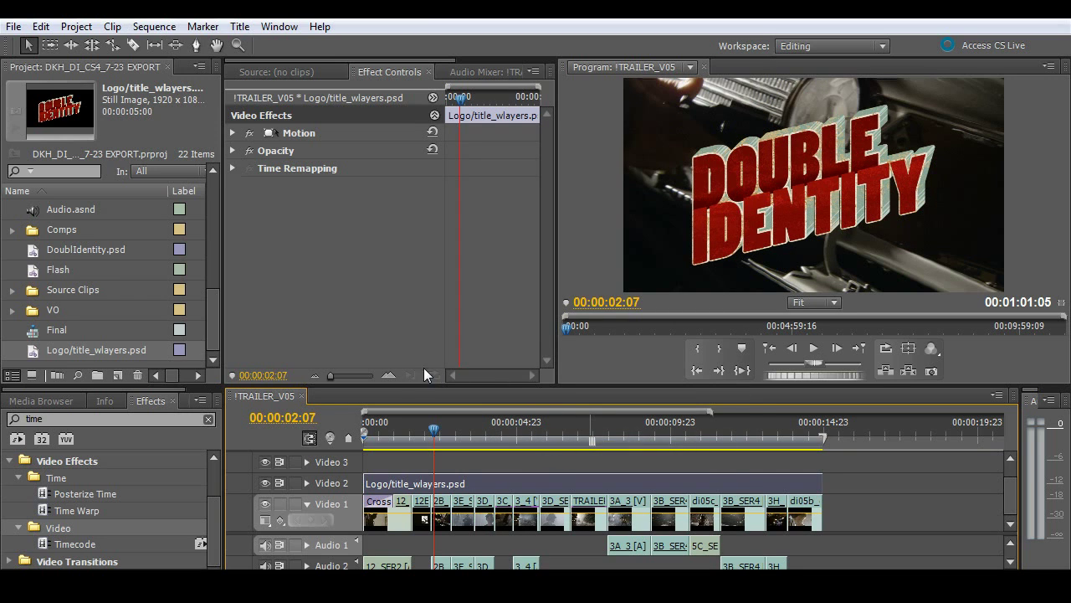
Step: Create a transparent video item at 960 x 720, 29.97fps Drop-Frame, with HD Anamorphic 1080 (1.333) pixels
click(13, 25)
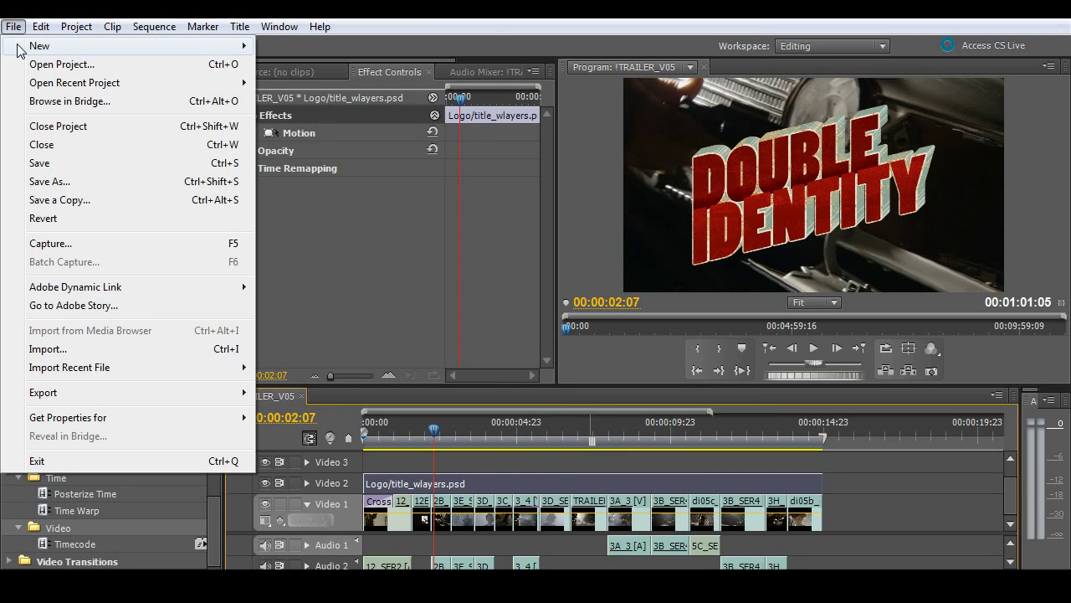
mouse_move(248, 47)
click(330, 238)
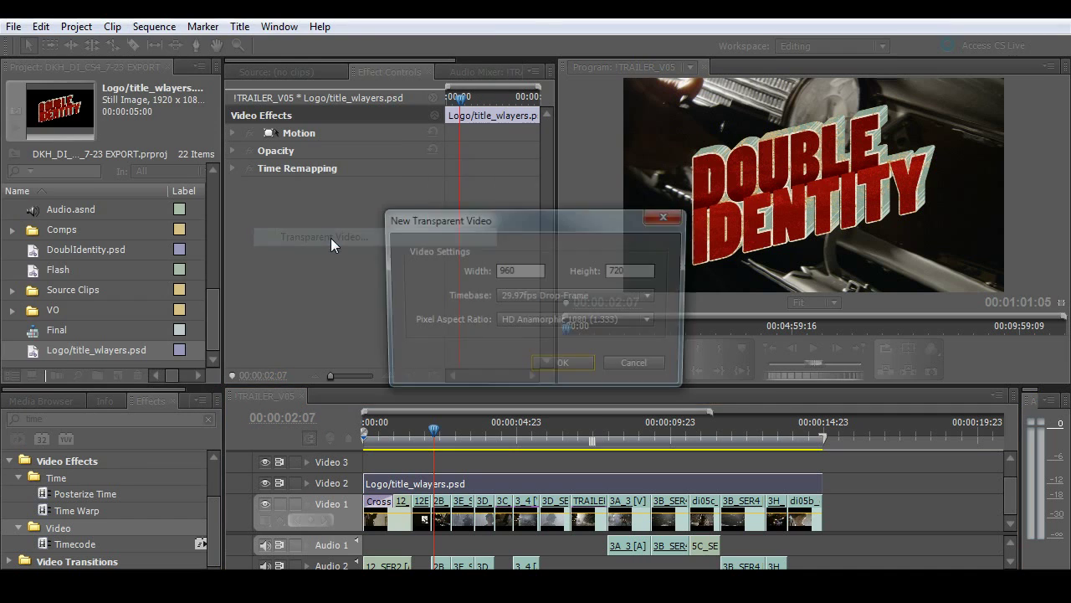
click(563, 368)
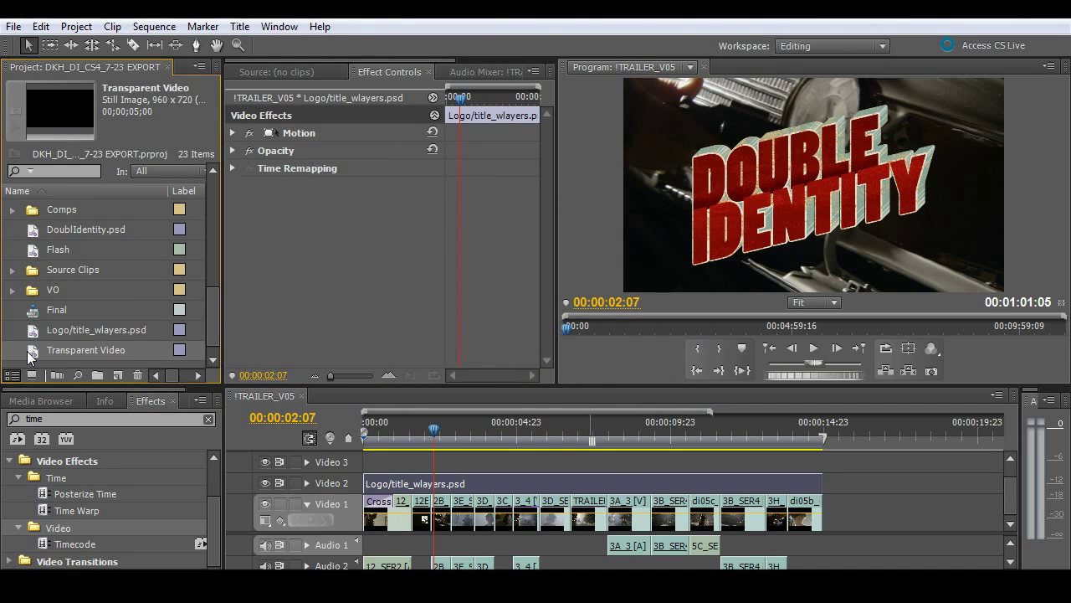
Step: Place Transparent Video on Video 3 over the full length of the title clip and apply the Timecode effect to it
drag(31, 356, 372, 462)
drag(516, 462, 820, 462)
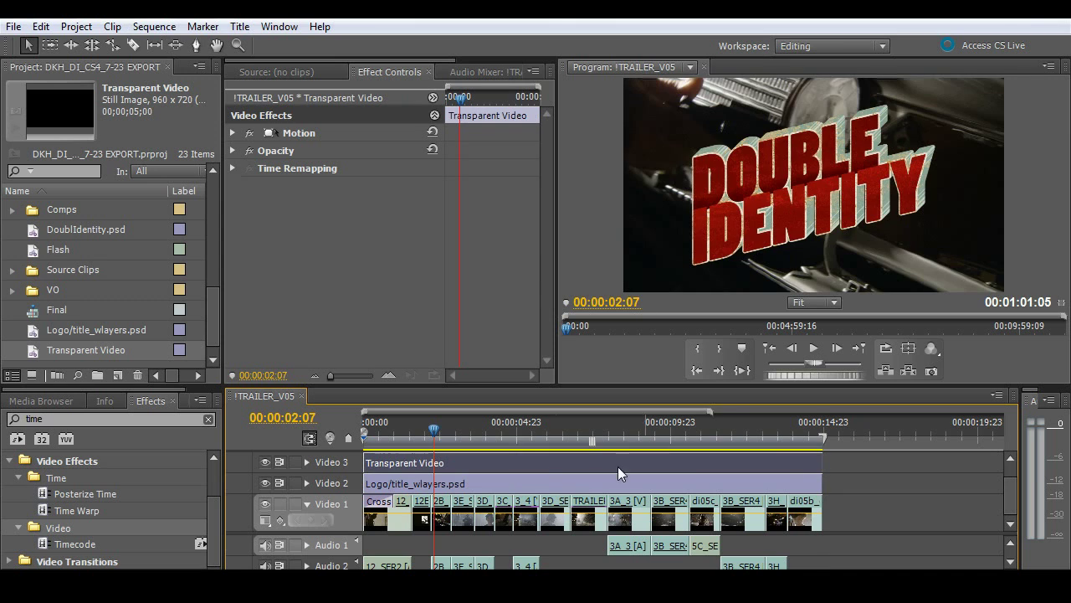
drag(46, 548, 381, 446)
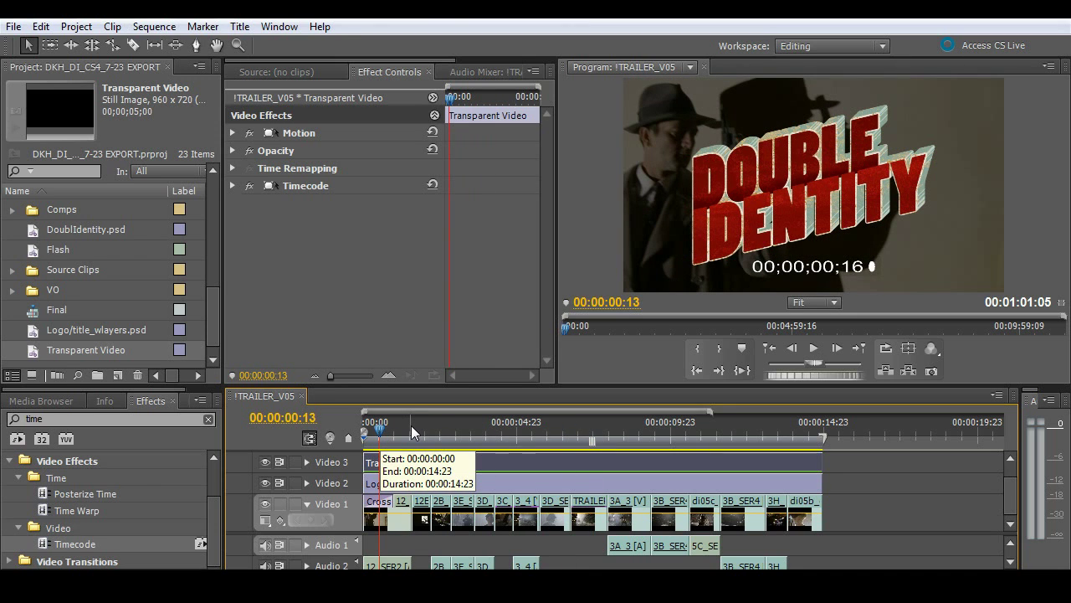
Step: Export the sequence's work area as MPEG2 with the HDTV 720p 24 High Quality preset to !TRAILER_V05234.mpg
click(13, 26)
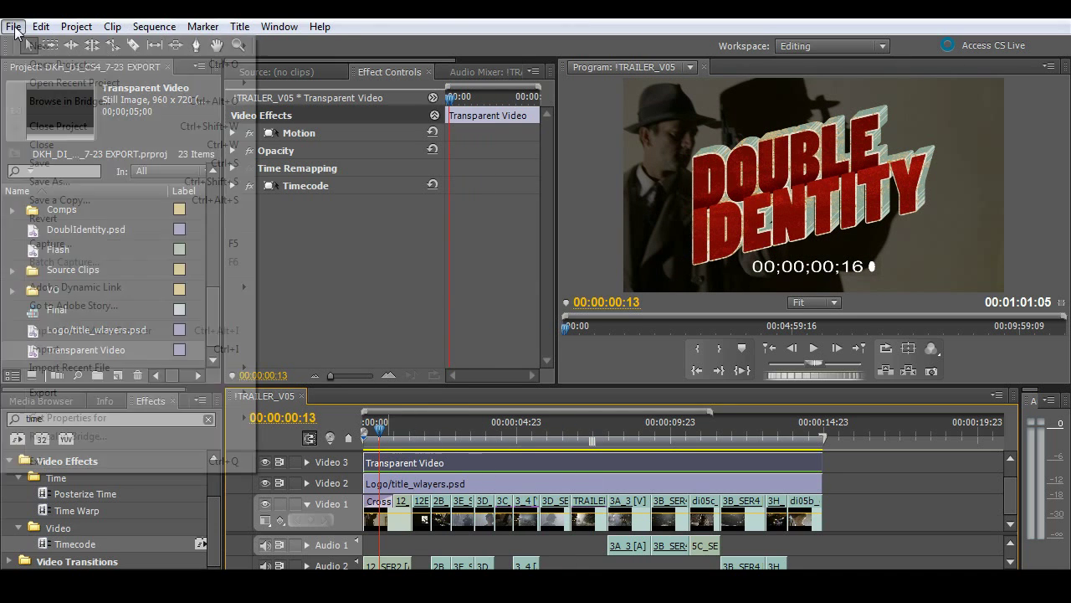
mouse_move(154, 393)
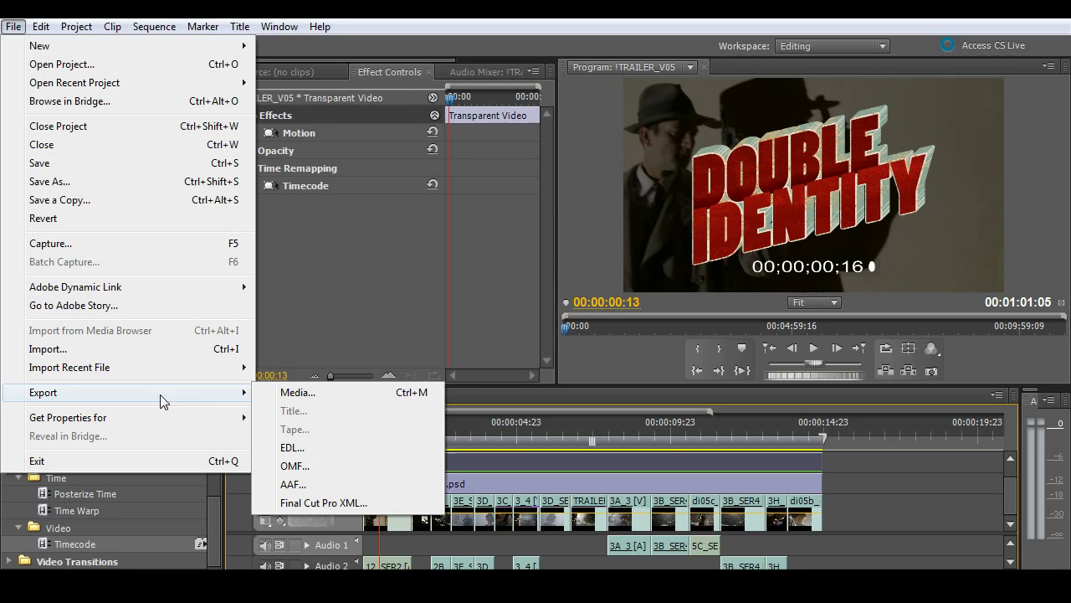
click(303, 396)
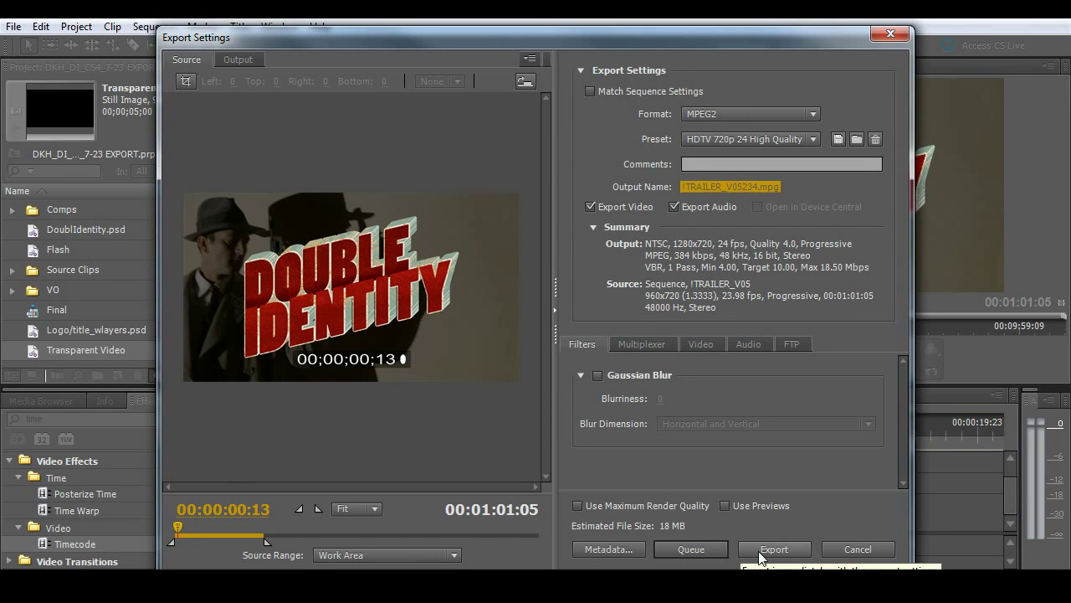
click(761, 552)
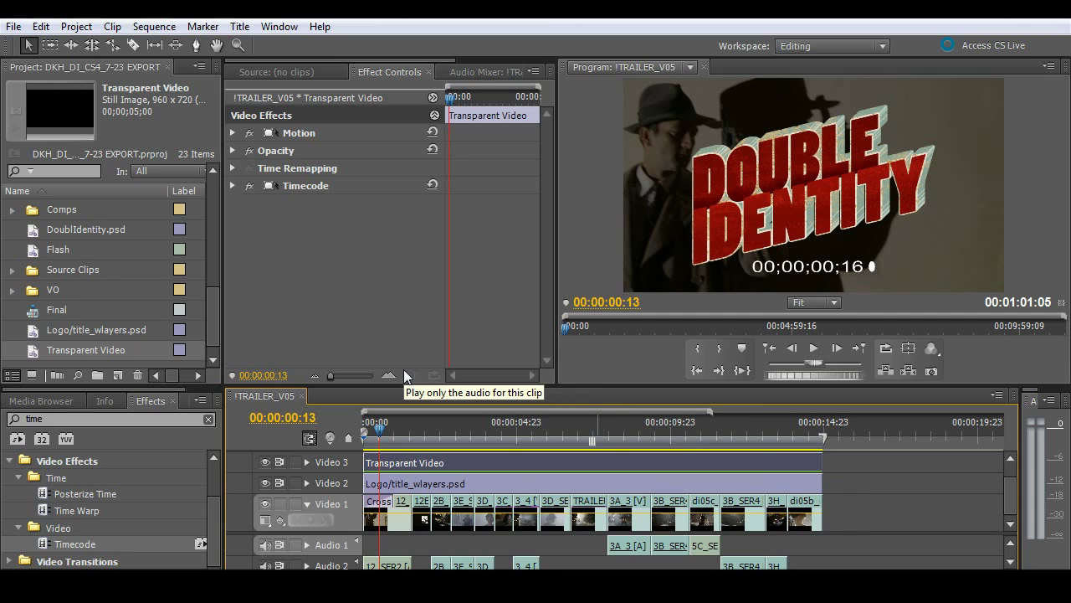
Step: Switch the project's video renderer to Software Only
click(76, 26)
mouse_move(83, 47)
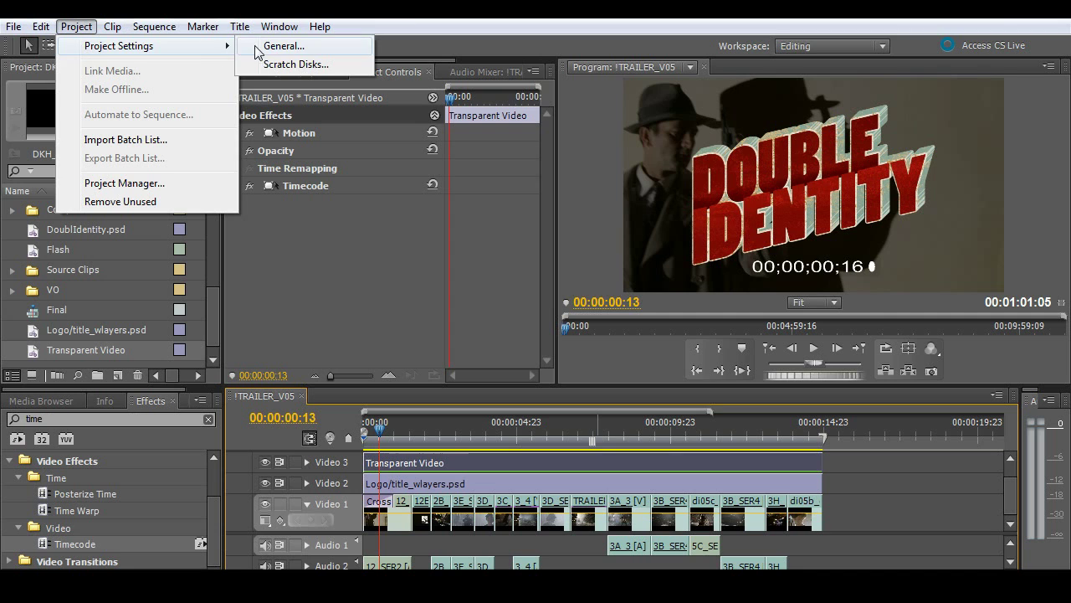
click(257, 48)
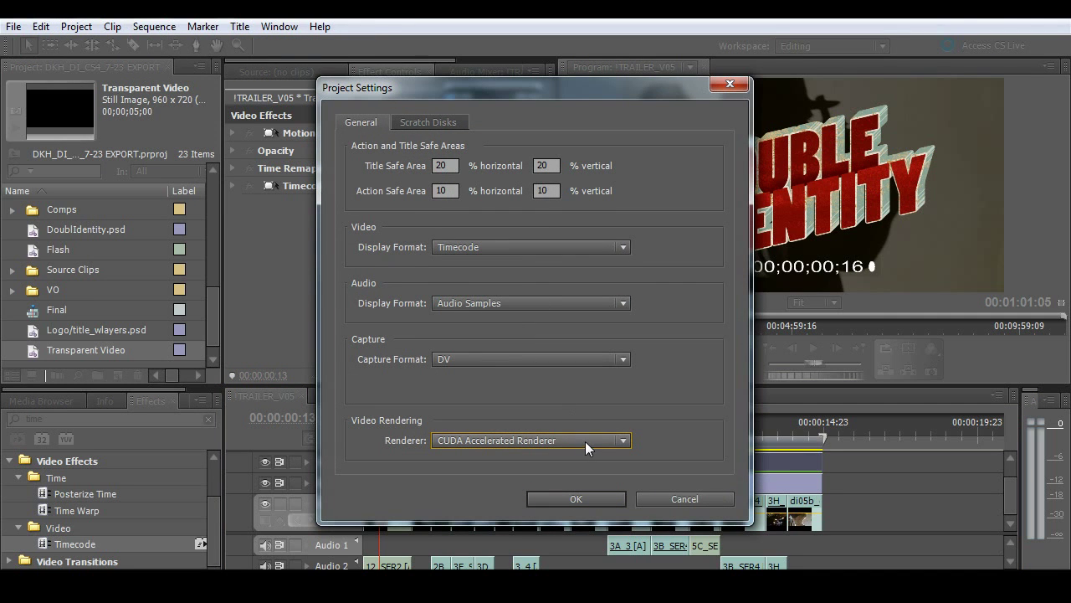
click(591, 442)
click(549, 479)
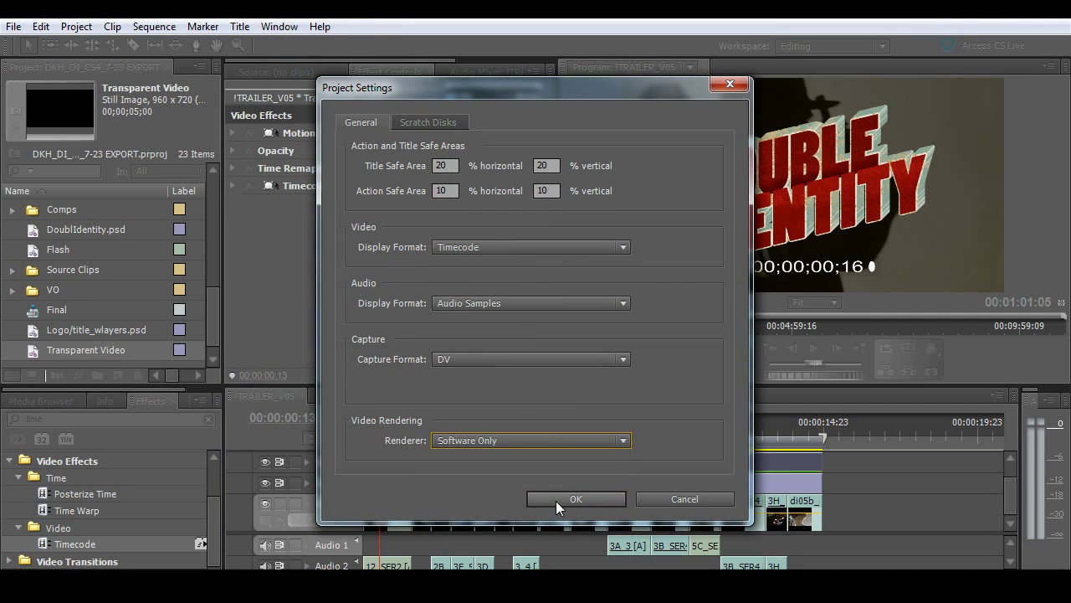
click(556, 500)
click(610, 337)
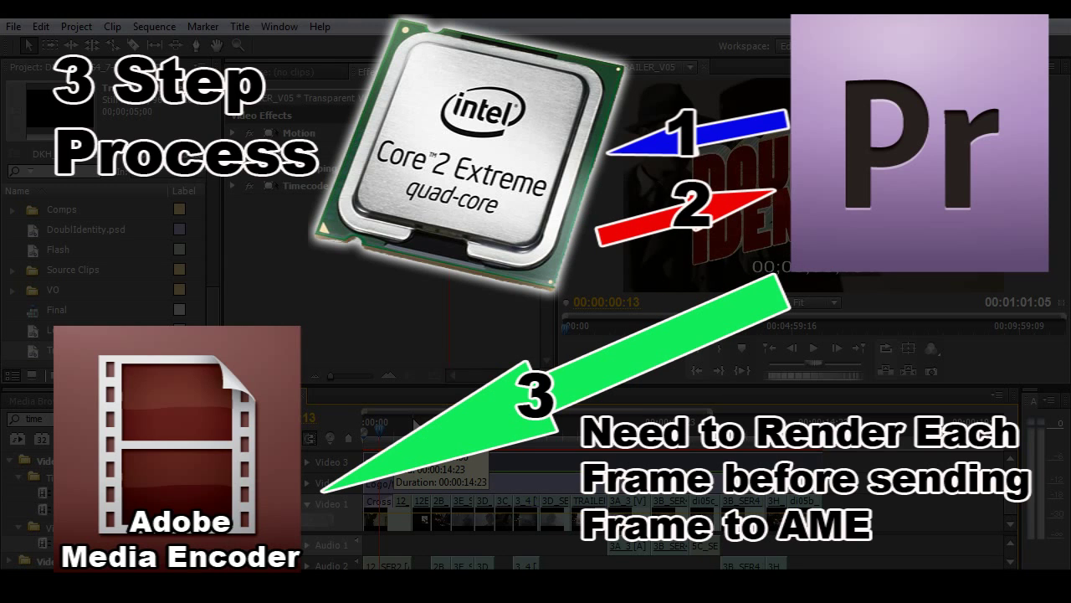
Step: Export the work area again with the same MPEG2 HDTV 720p 24 High Quality settings to !TRAILER_V0597.mpg
click(13, 25)
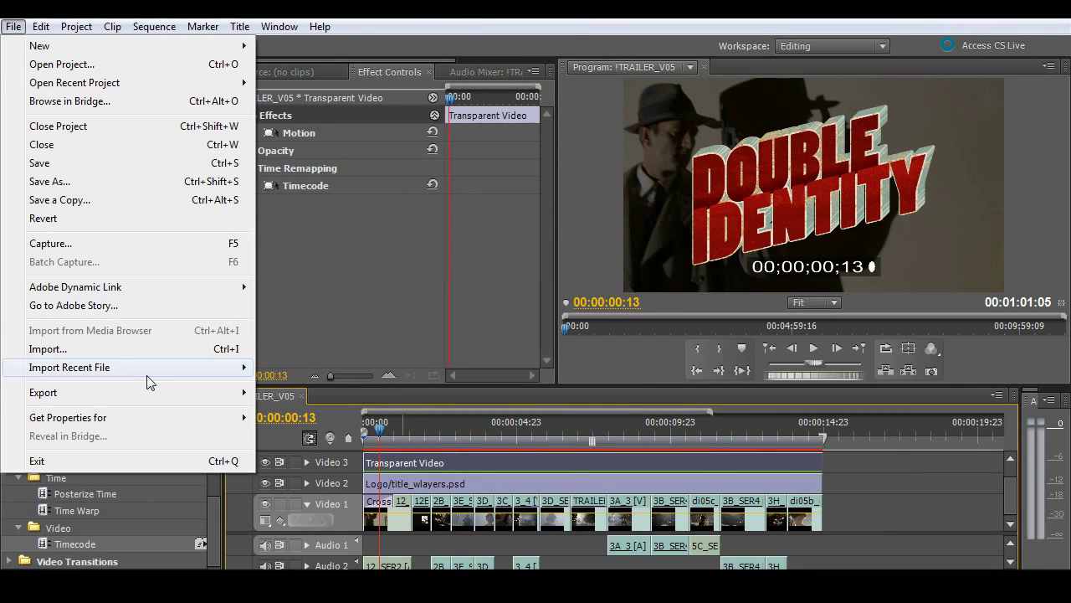
mouse_move(145, 391)
click(293, 393)
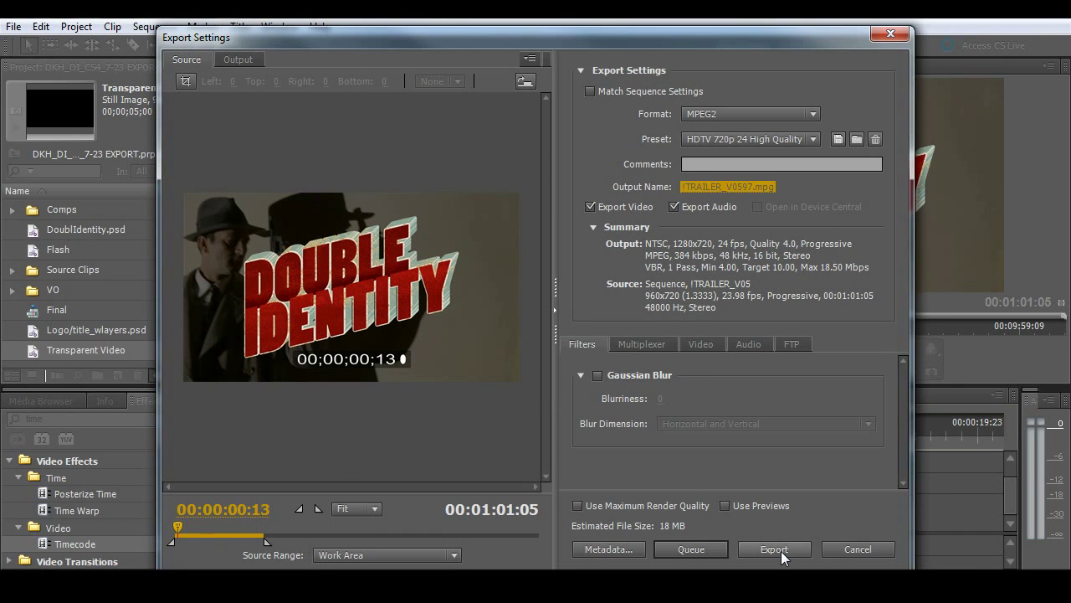
click(781, 551)
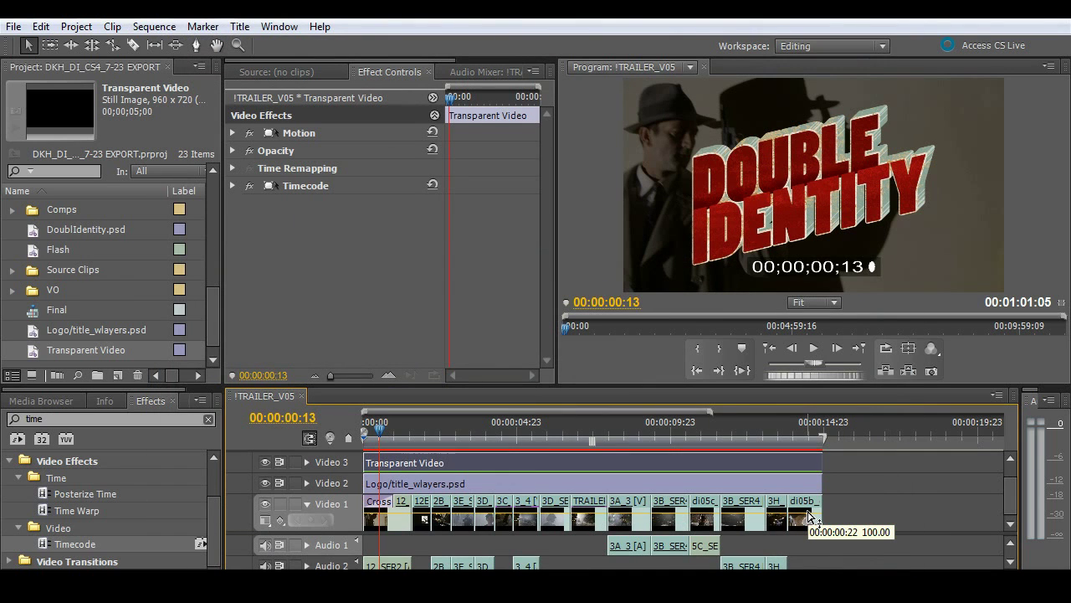
Step: Set the project's video renderer to CUDA Accelerated Renderer
click(77, 26)
mouse_move(218, 43)
click(297, 44)
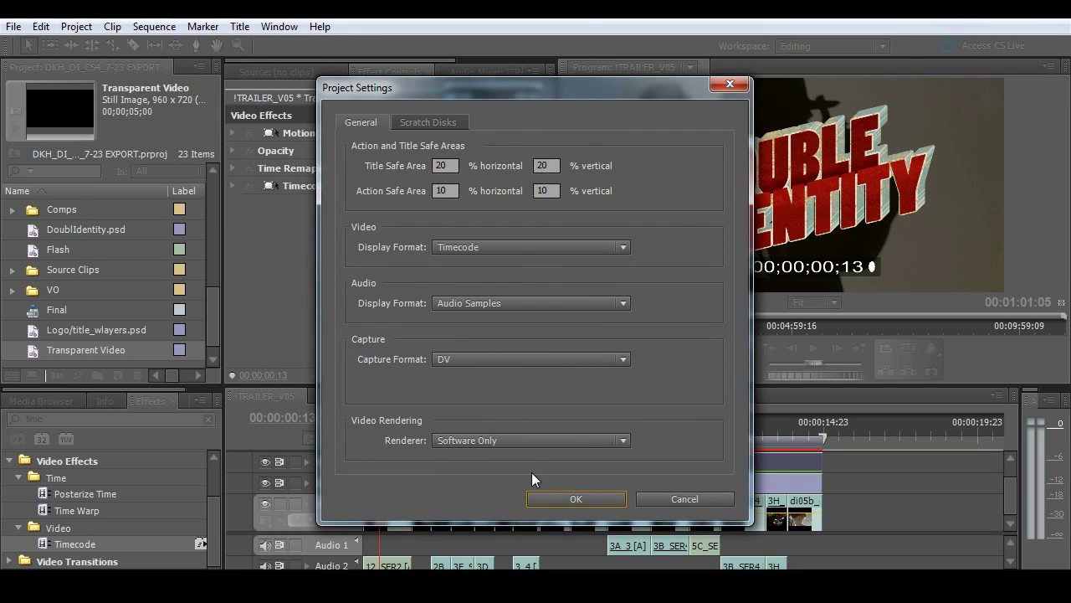
click(527, 441)
click(528, 461)
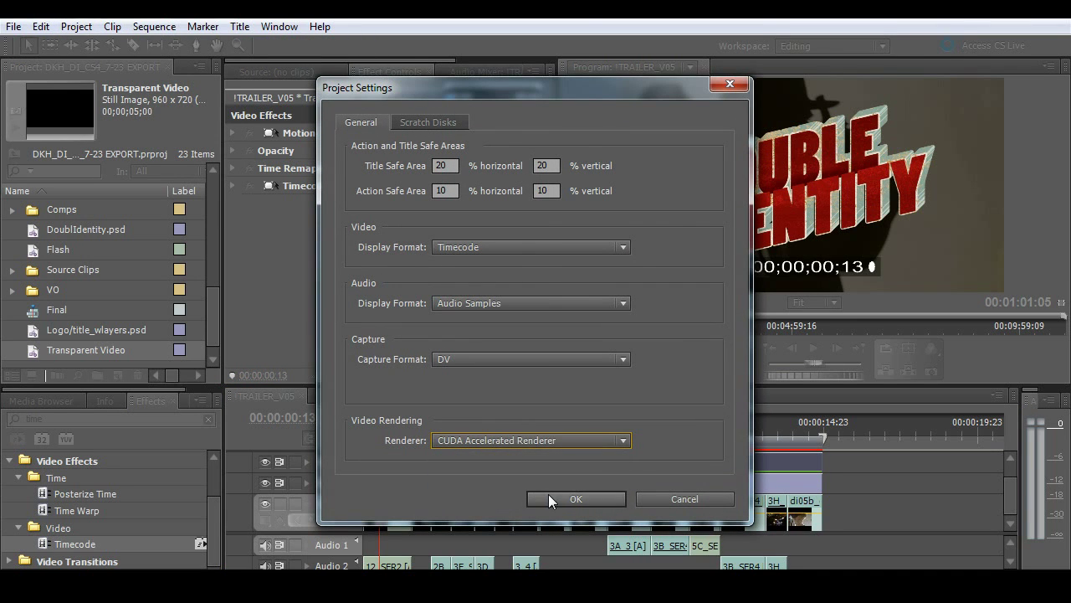
click(549, 499)
click(589, 343)
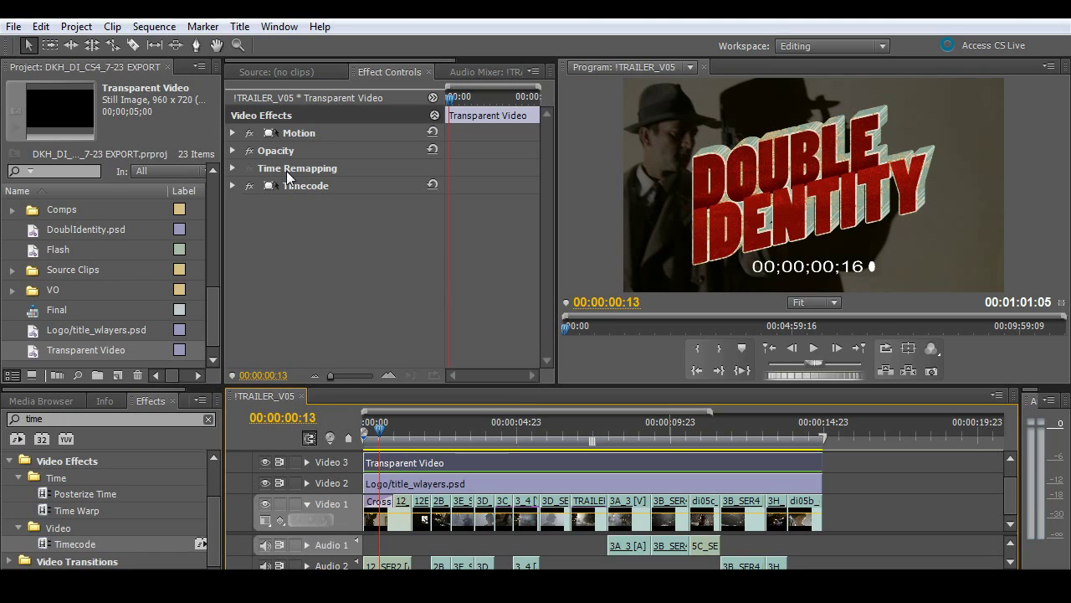
Step: Set the blend mode of the Logo/title_wlayers.psd clip to Hard Light and play back the sequence
click(454, 486)
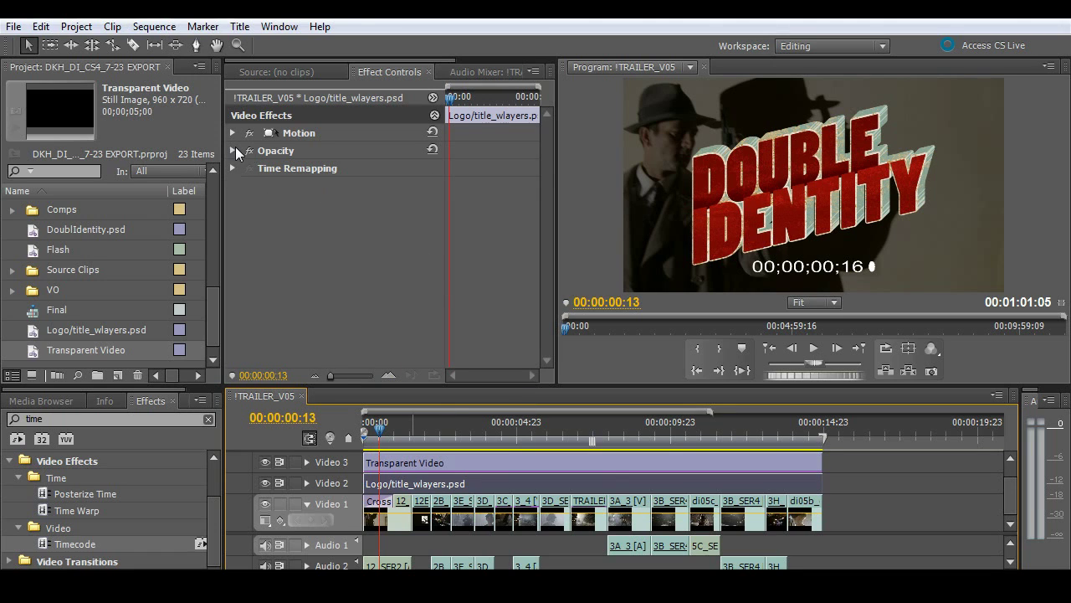
click(233, 150)
click(347, 185)
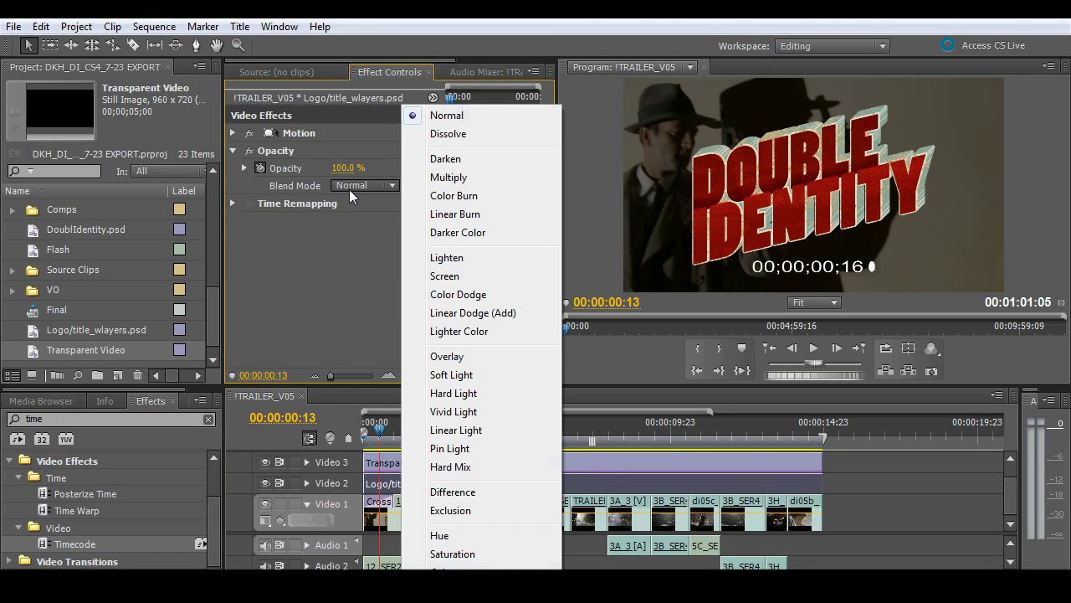
click(501, 392)
drag(481, 428, 415, 431)
key(space)
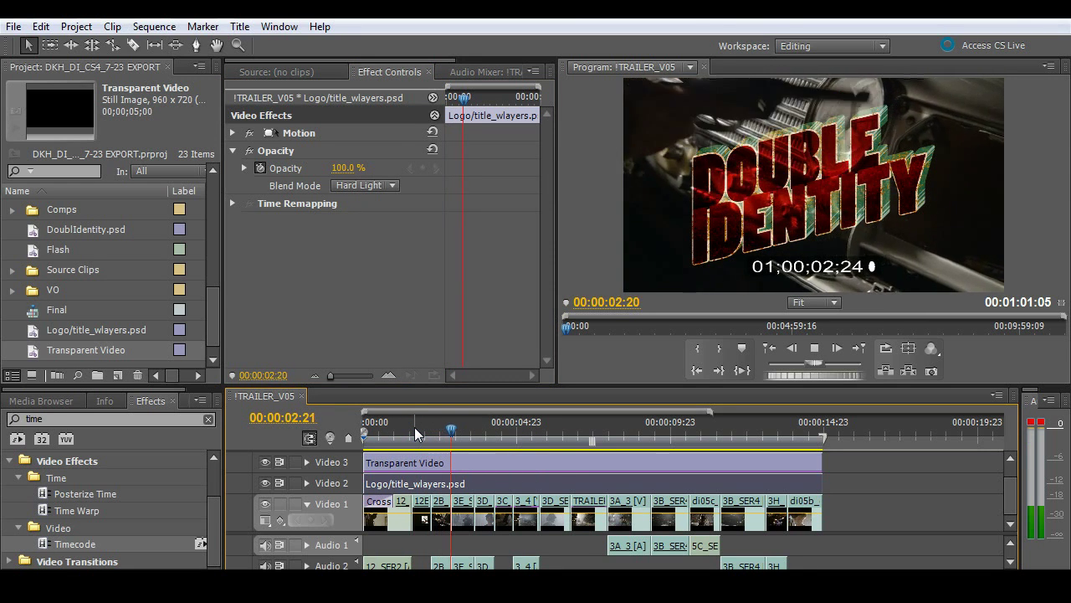
key(space)
Step: Set the blend mode of the Logo/title_wlayers.psd clip to Vivid Light and play back the sequence from near its beginning
click(393, 184)
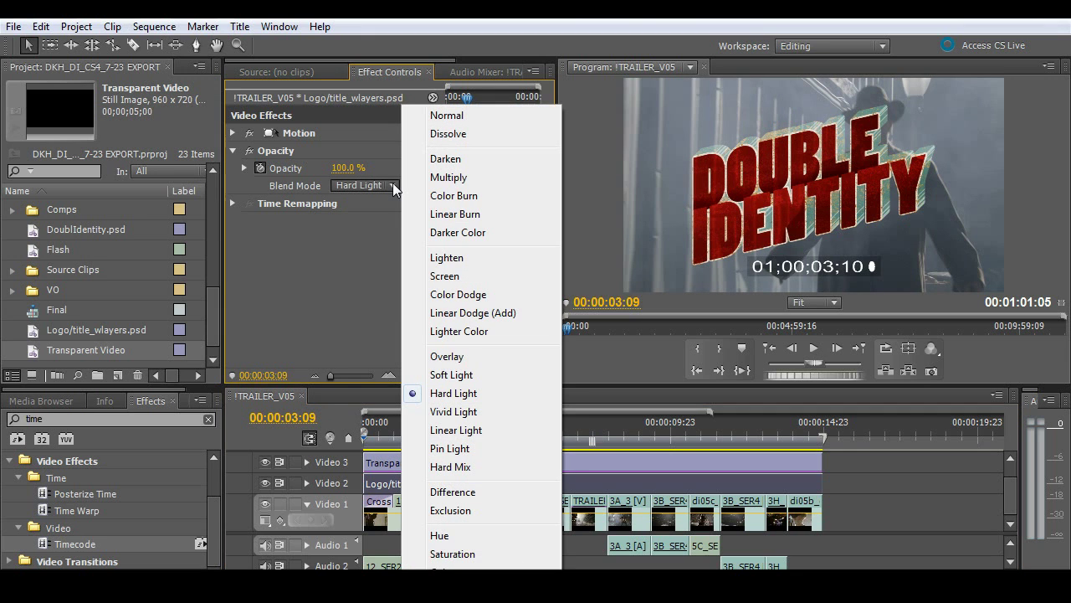
drag(479, 419, 393, 425)
key(space)
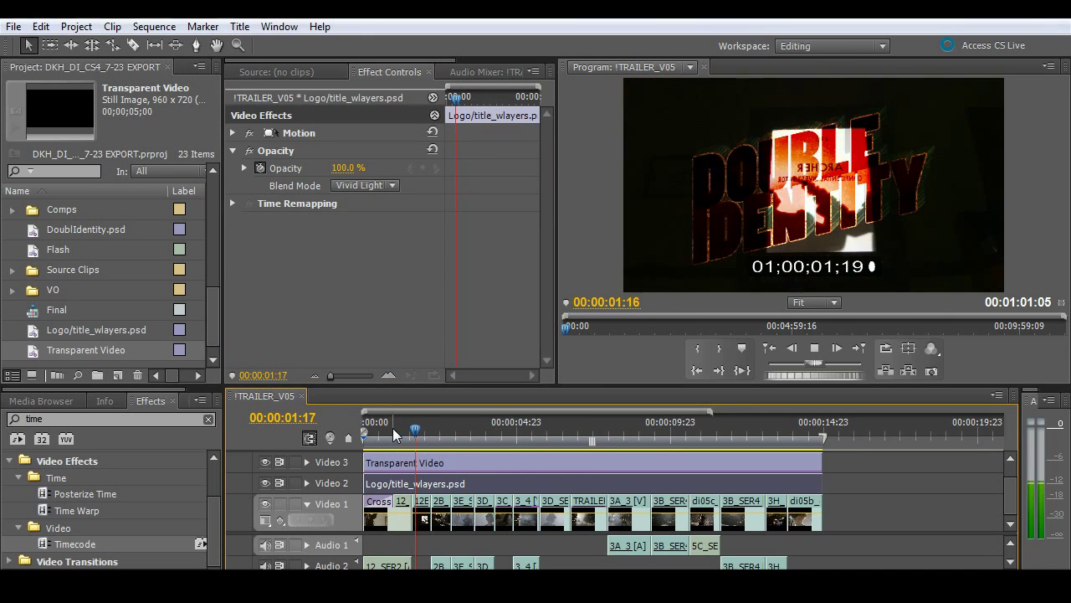
key(space)
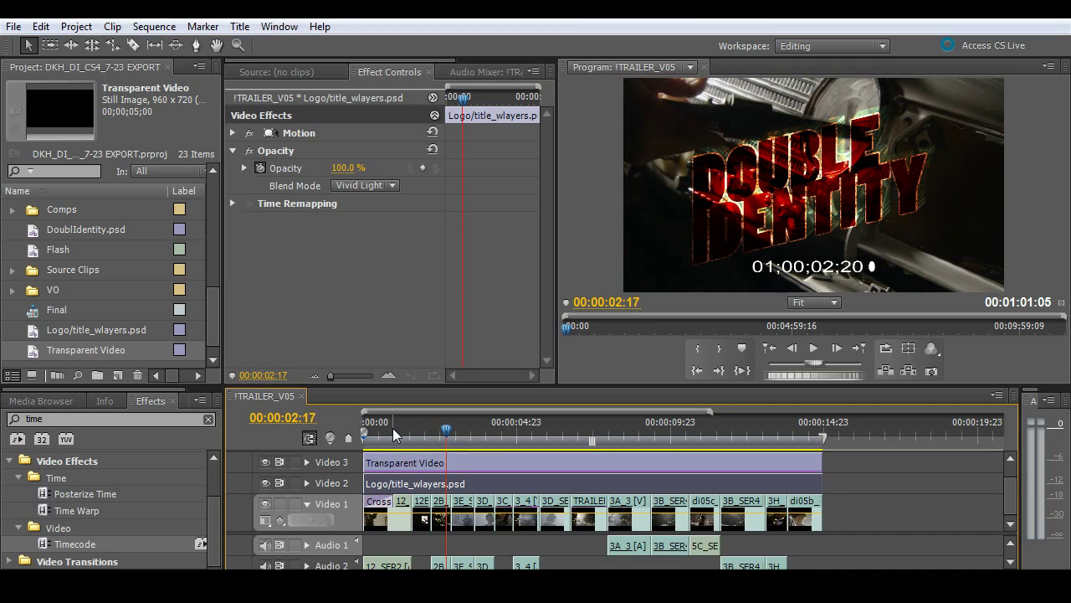
Step: Export the work area as MPEG2 with the HDTV 720p 24 High Quality preset to !TRAILER4564564.mpg
click(13, 26)
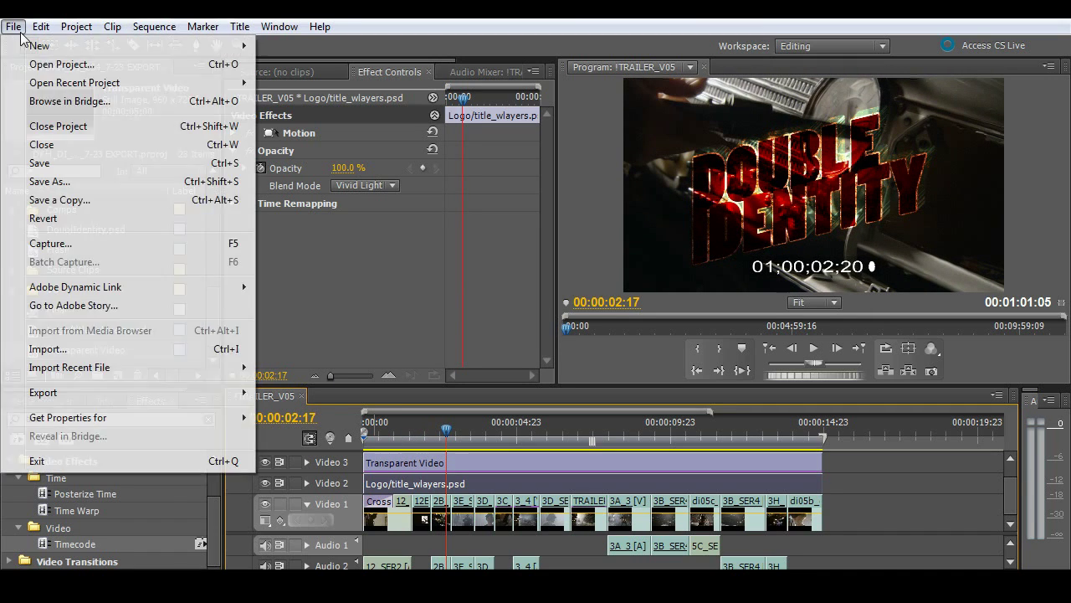
mouse_move(134, 388)
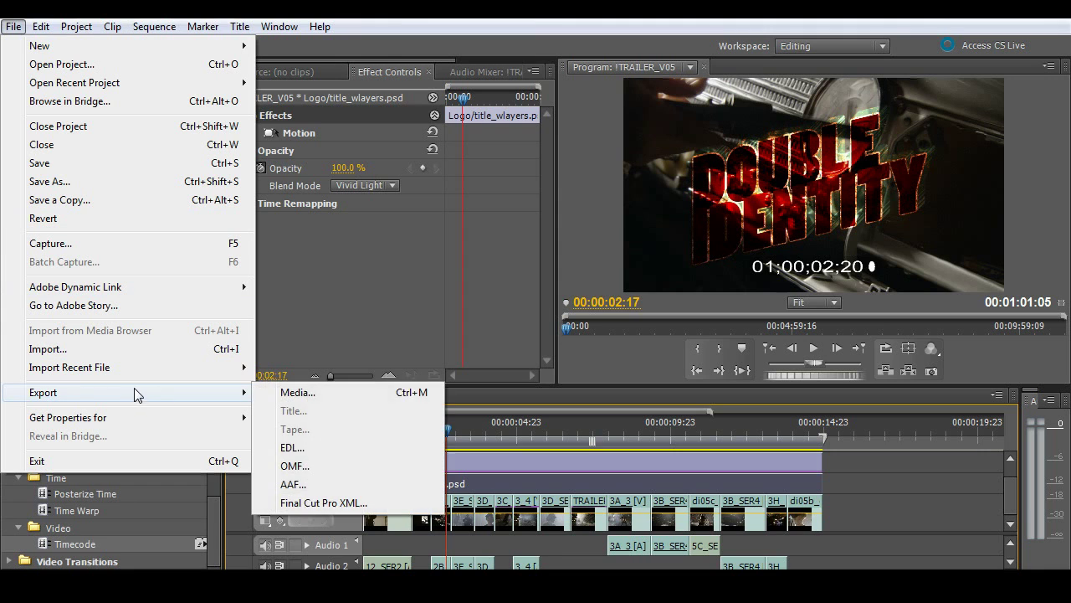
click(305, 392)
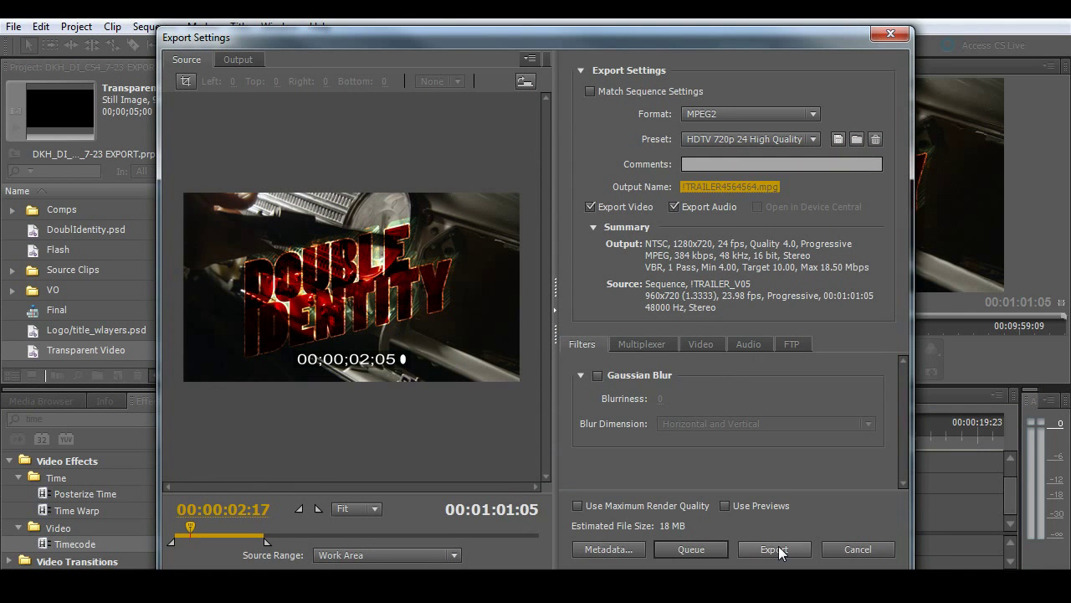
click(775, 549)
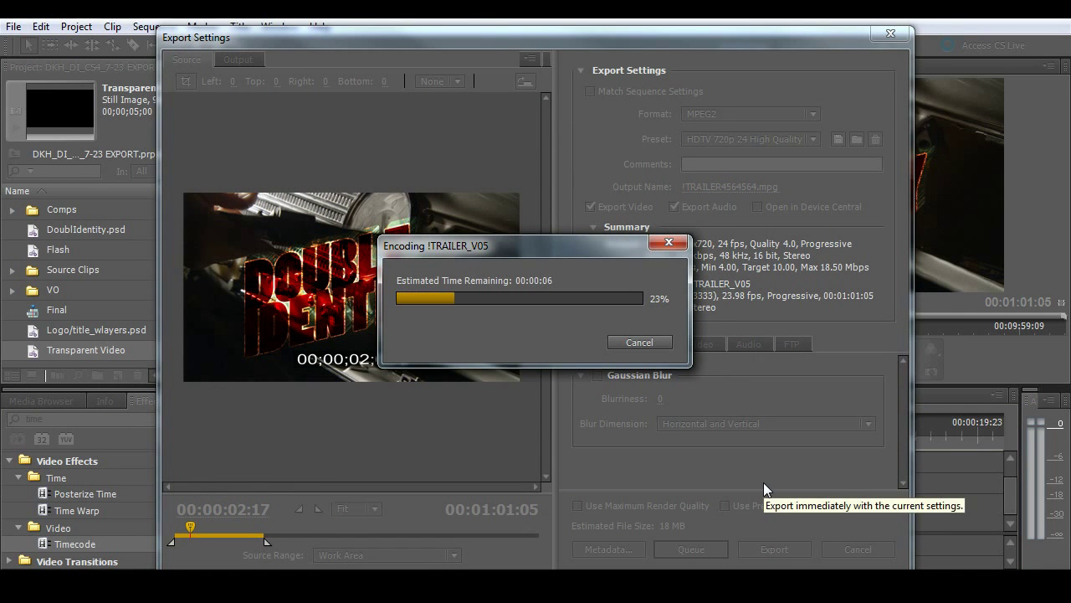